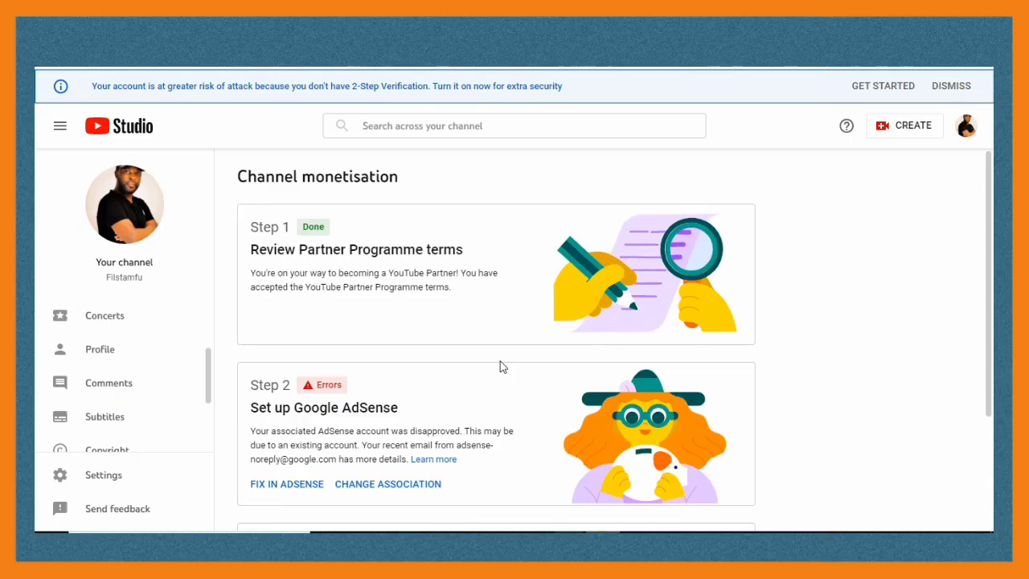
- Dismiss the 2-Step Verification warning on the Channel monetisation page
scroll(500, 361, "down", 2)
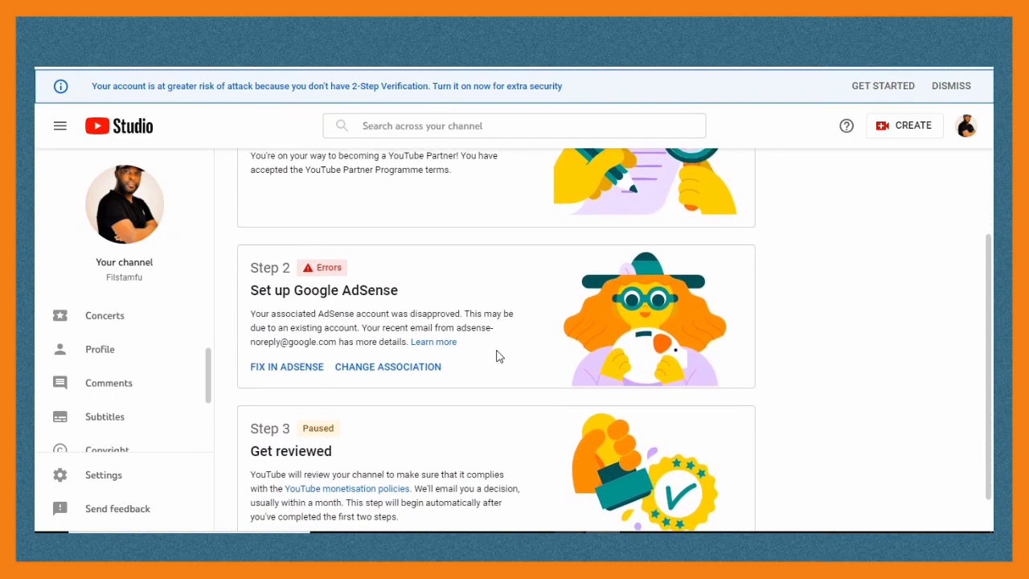
scroll(496, 356, "up", 2)
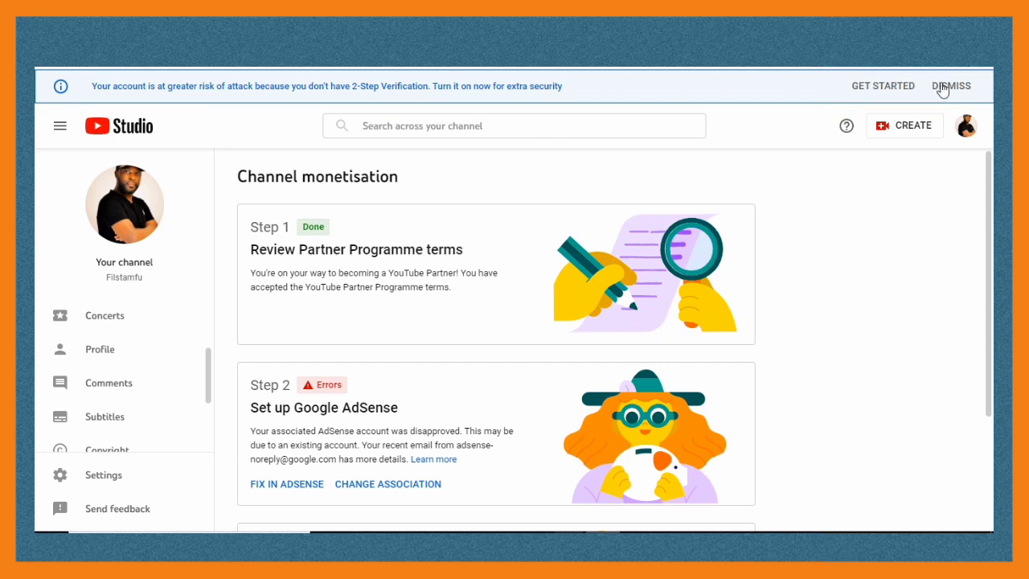
left_click(950, 86)
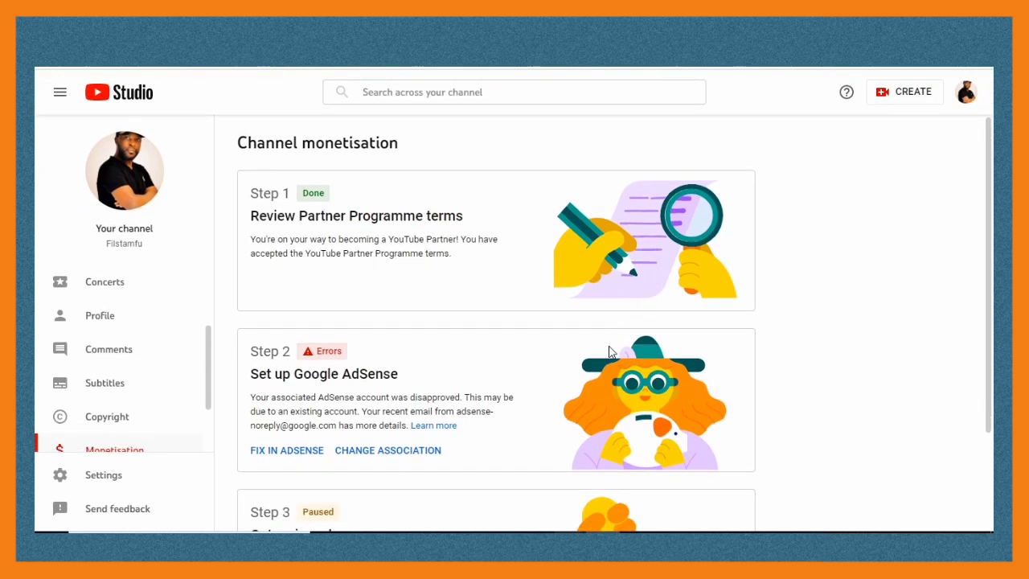
scroll(608, 345, "down", 2)
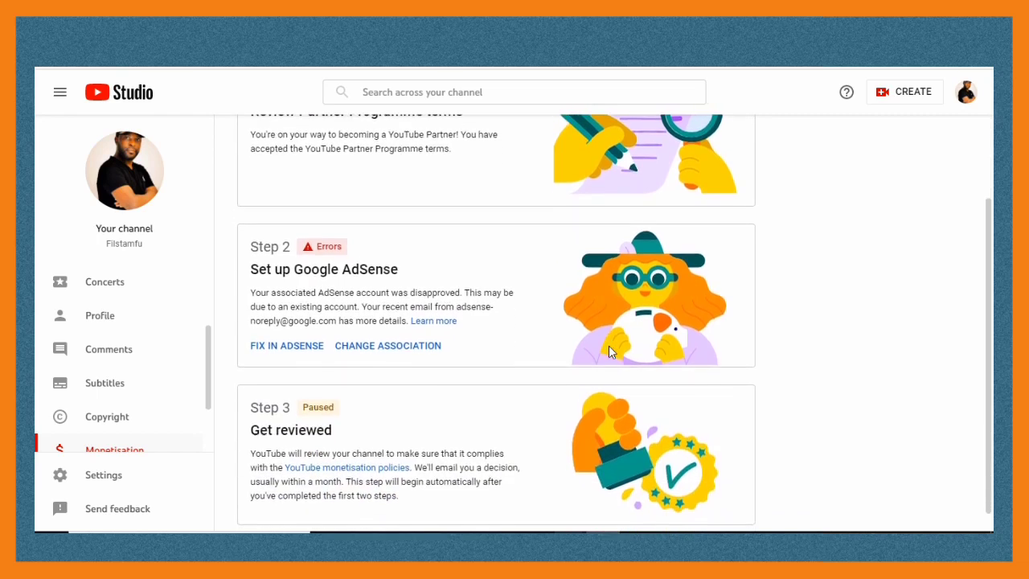
scroll(609, 346, "up", 2)
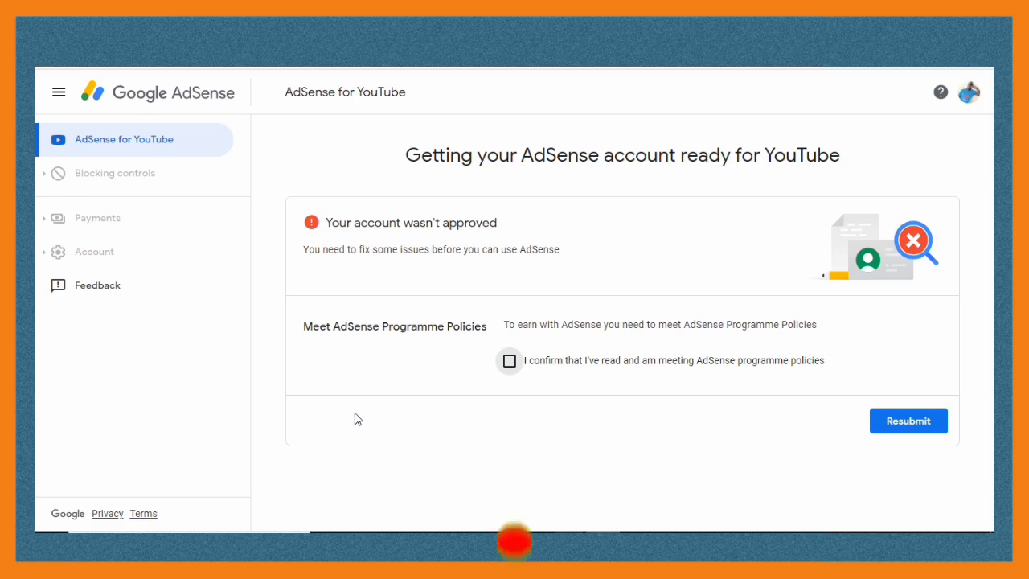
left_click(60, 93)
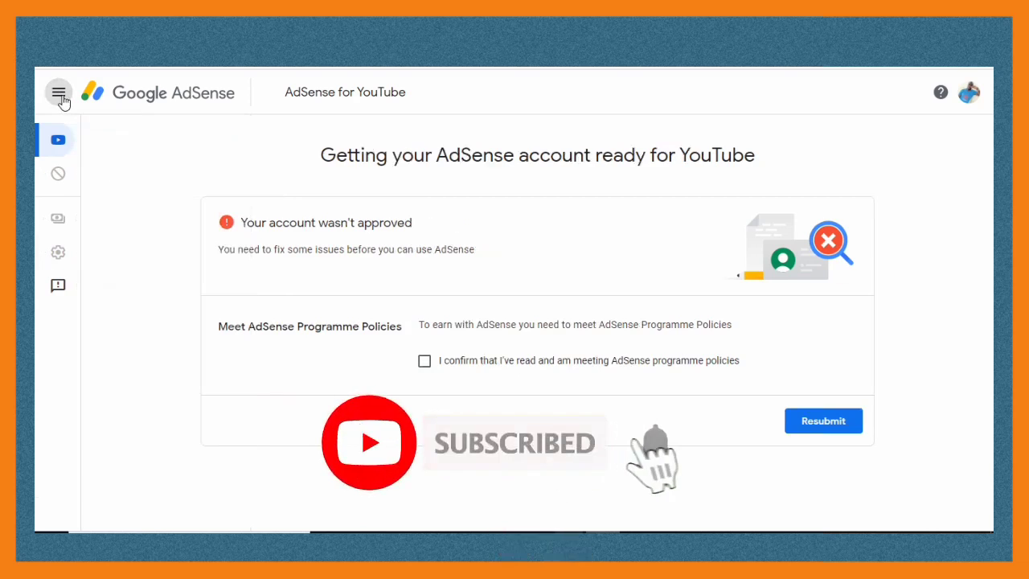
left_click(59, 93)
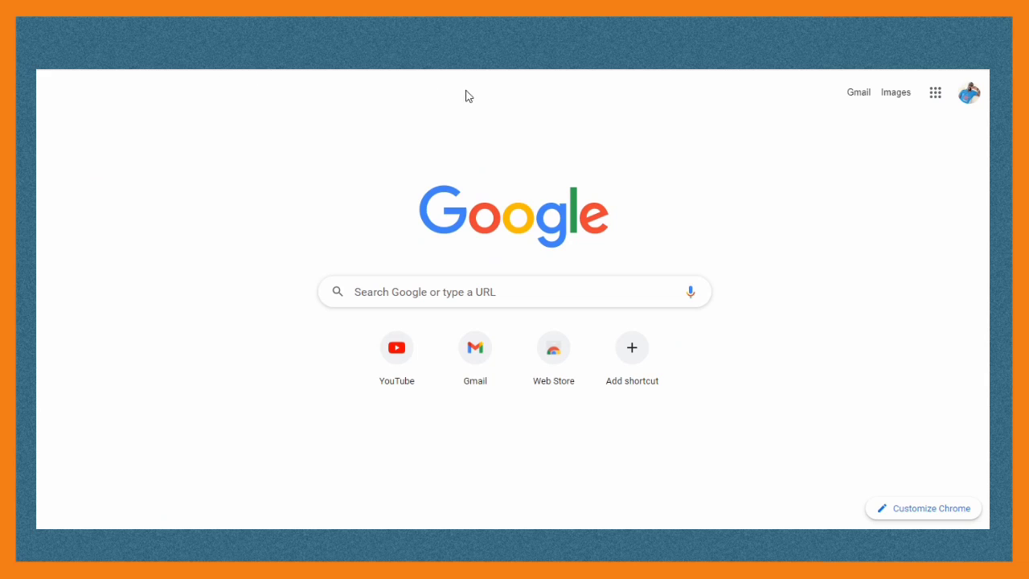
- Add another account from the account menu and start creating one for personal use
left_click(964, 96)
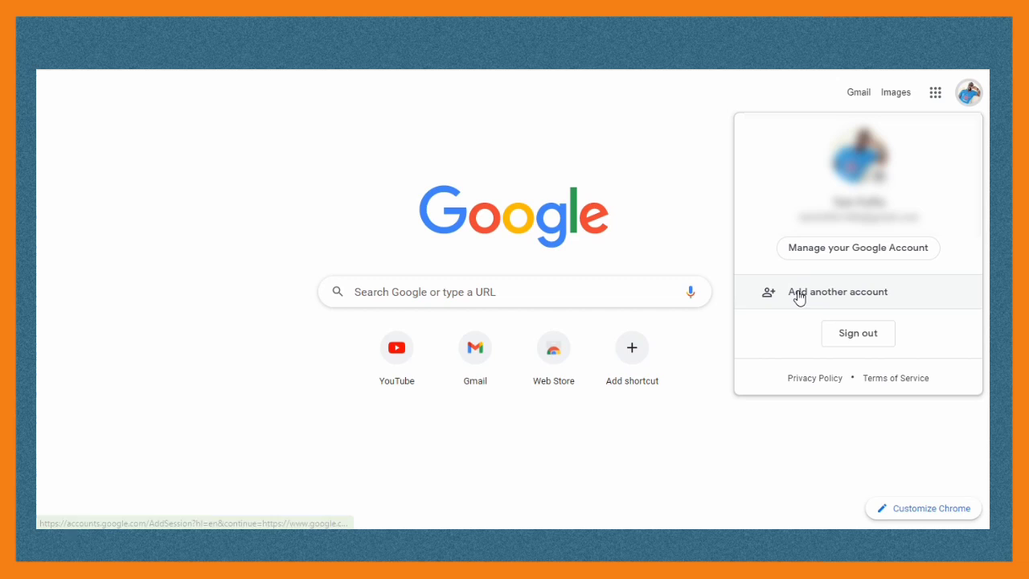
left_click(799, 295)
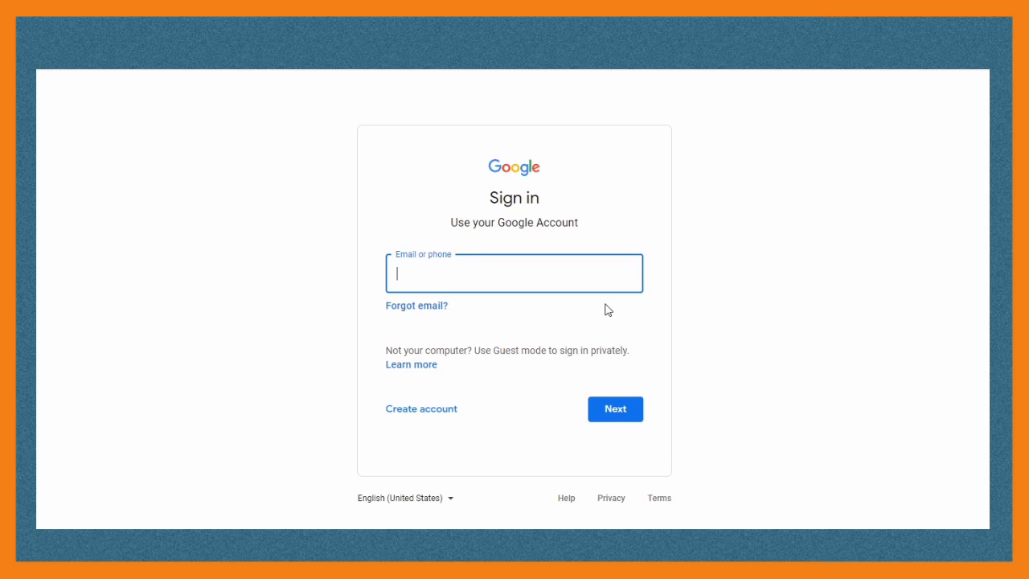
left_click(424, 420)
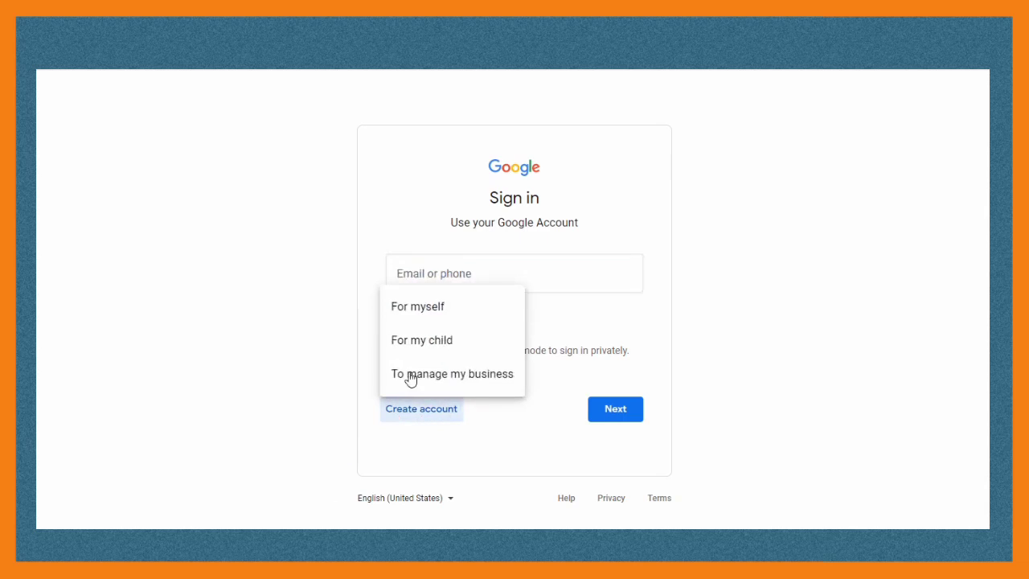
left_click(425, 314)
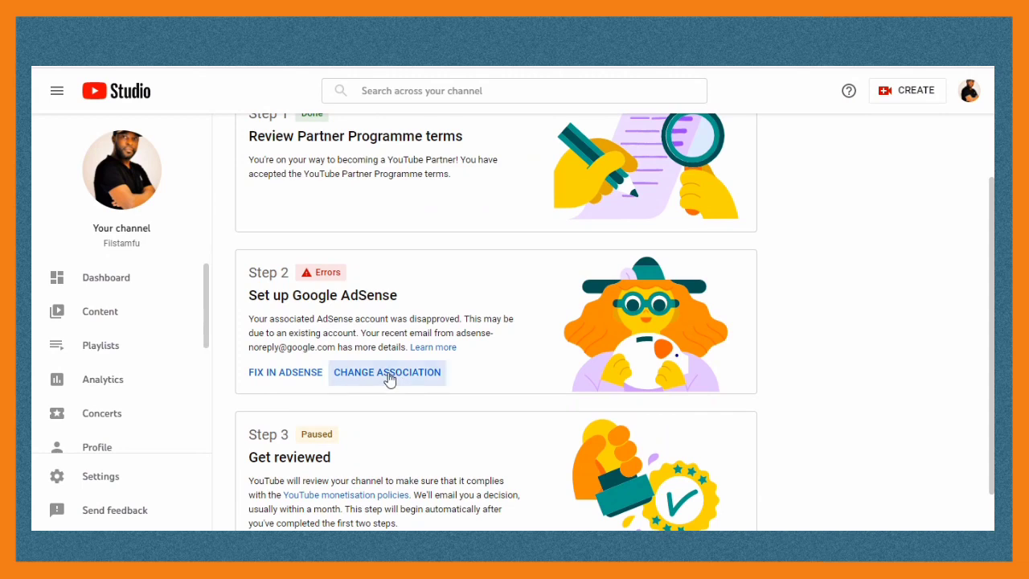
- Change the AdSense association, answering 'No, I don't have an existing account'
left_click(354, 371)
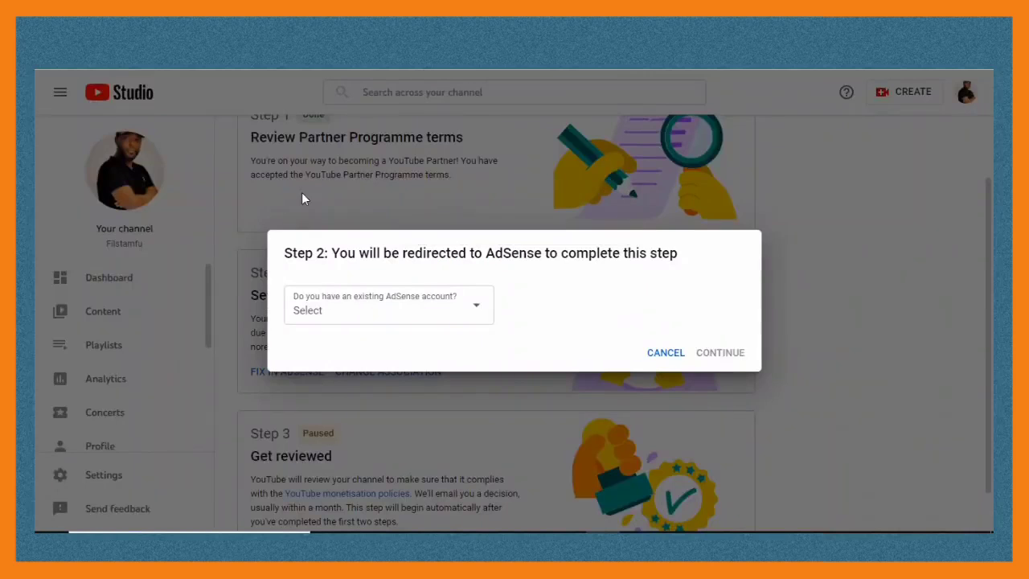
left_click(476, 311)
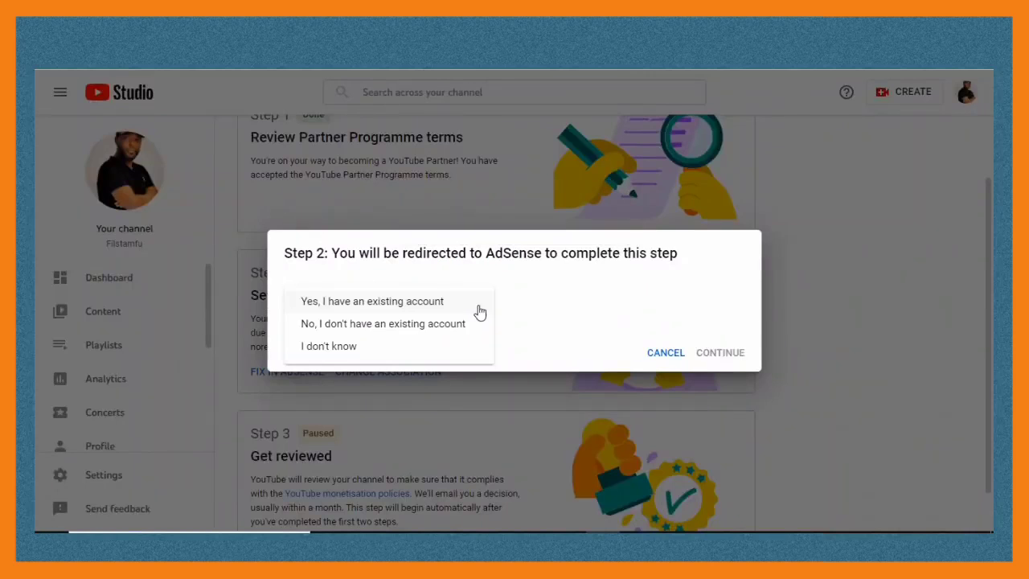
left_click(414, 326)
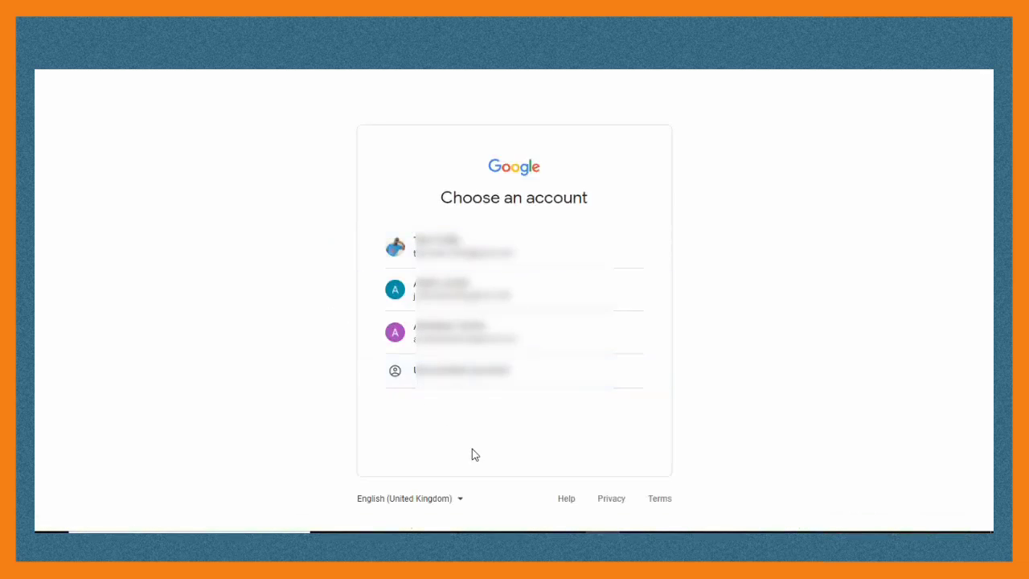
- Sign up with the third Google account and set the AdSense country to Uganda
left_click(483, 331)
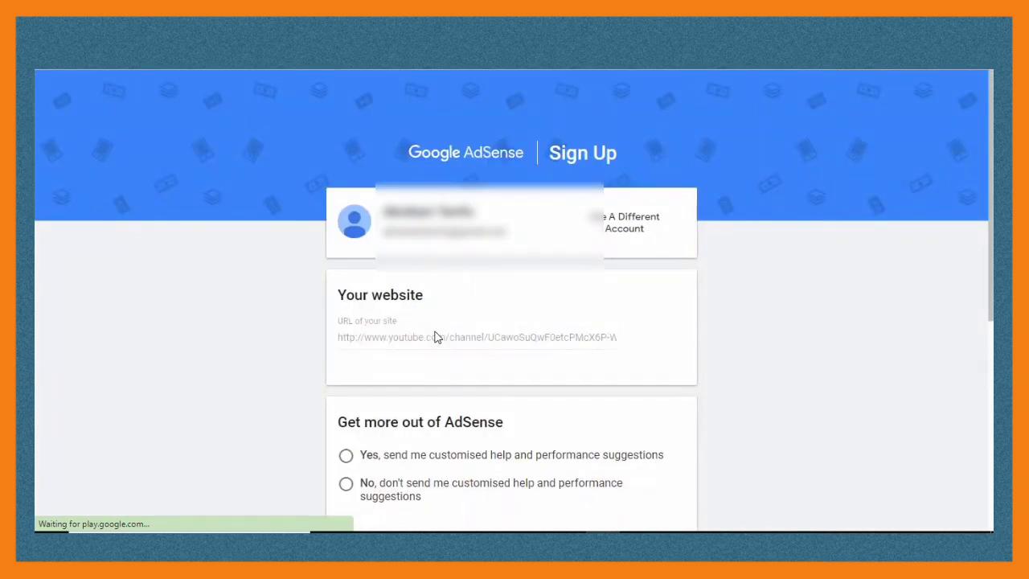
scroll(544, 391, "down", 2)
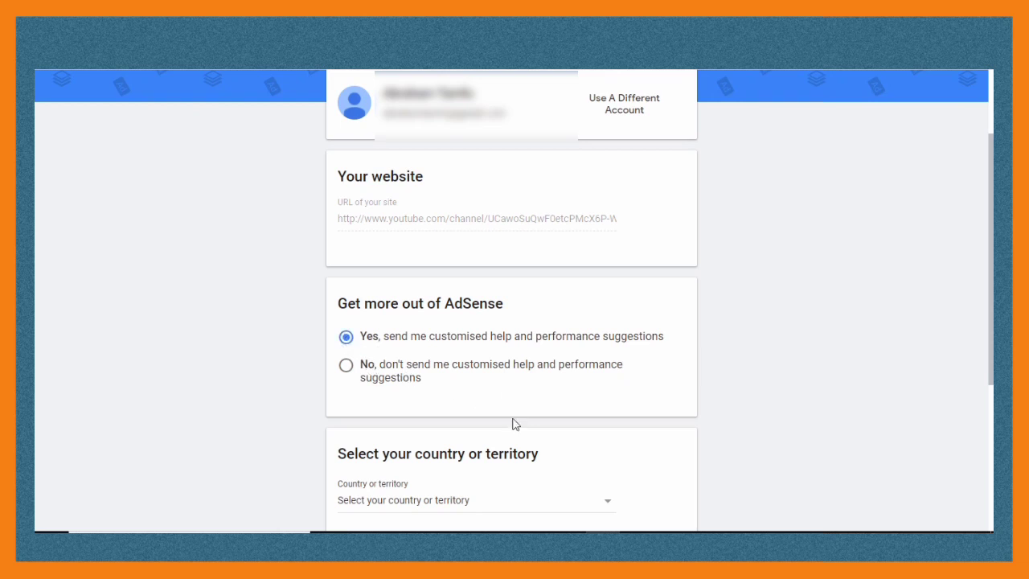
scroll(518, 429, "down", 2)
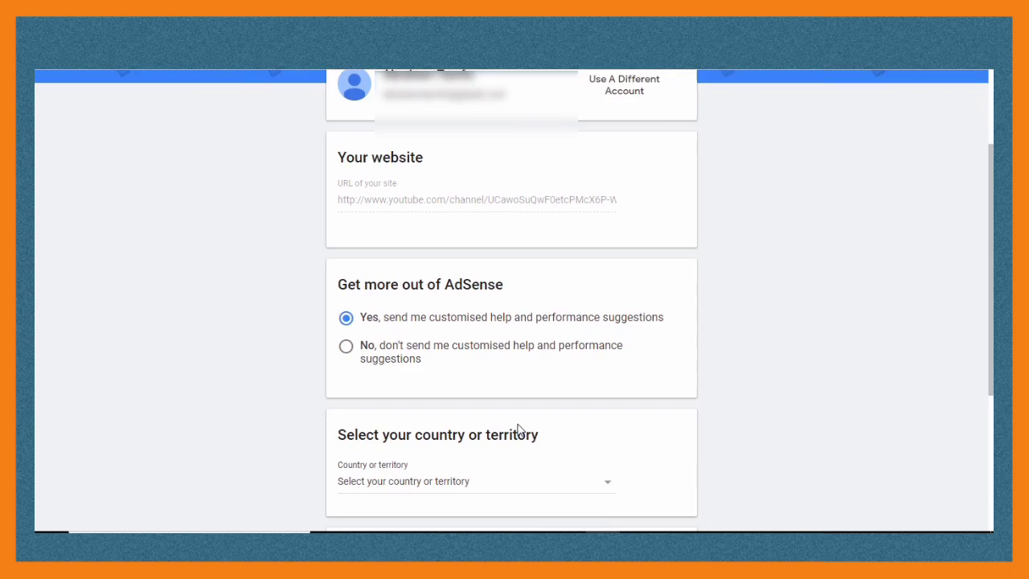
scroll(518, 430, "down", 1)
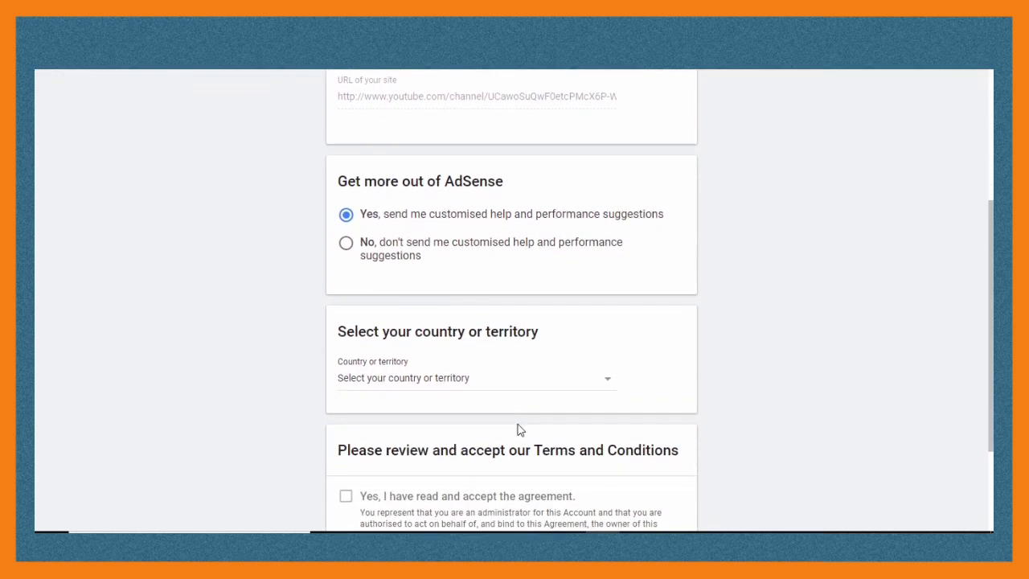
left_click(606, 387)
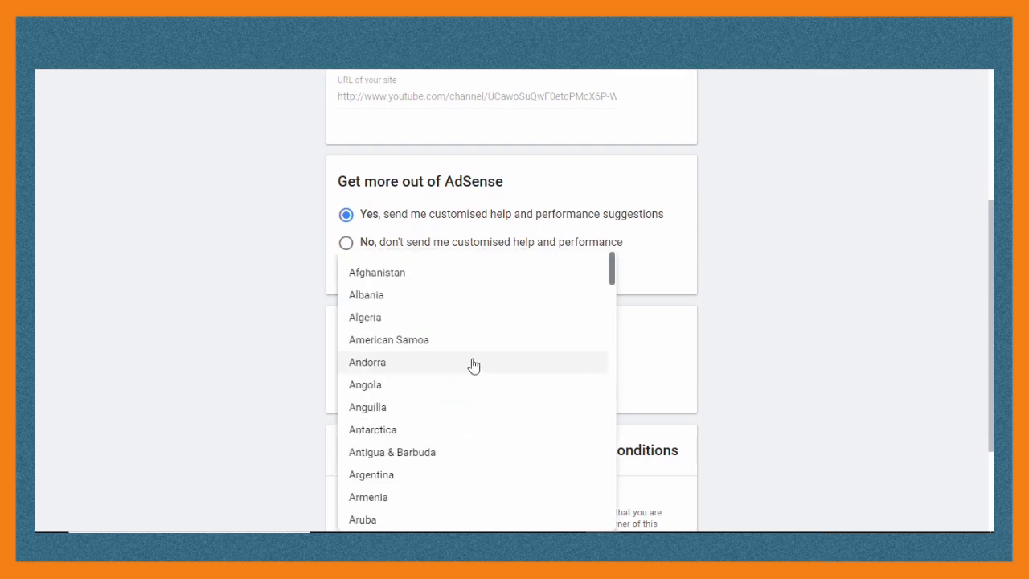
scroll(462, 388, "down", 10)
scroll(462, 390, "down", 15)
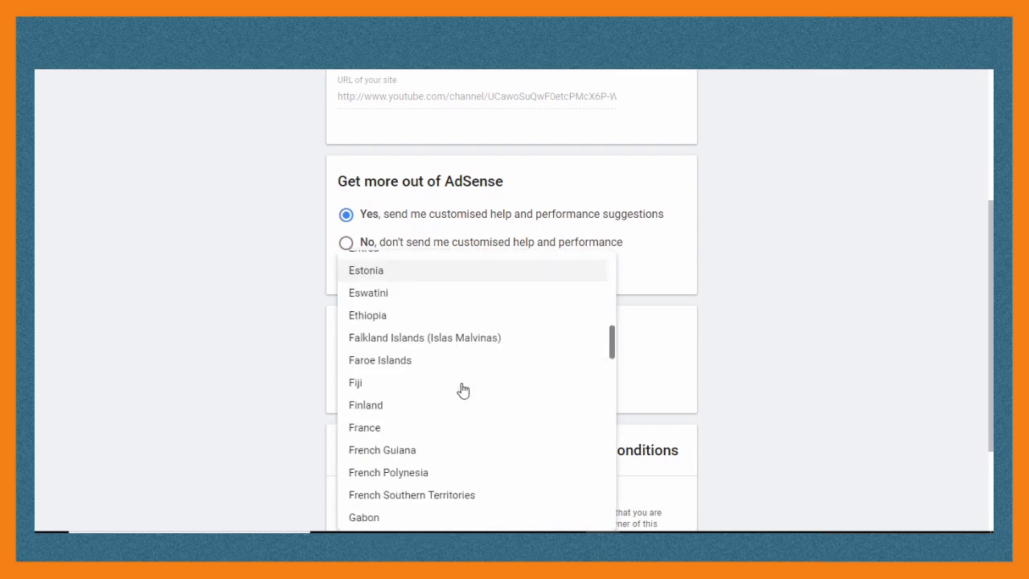
scroll(463, 390, "down", 20)
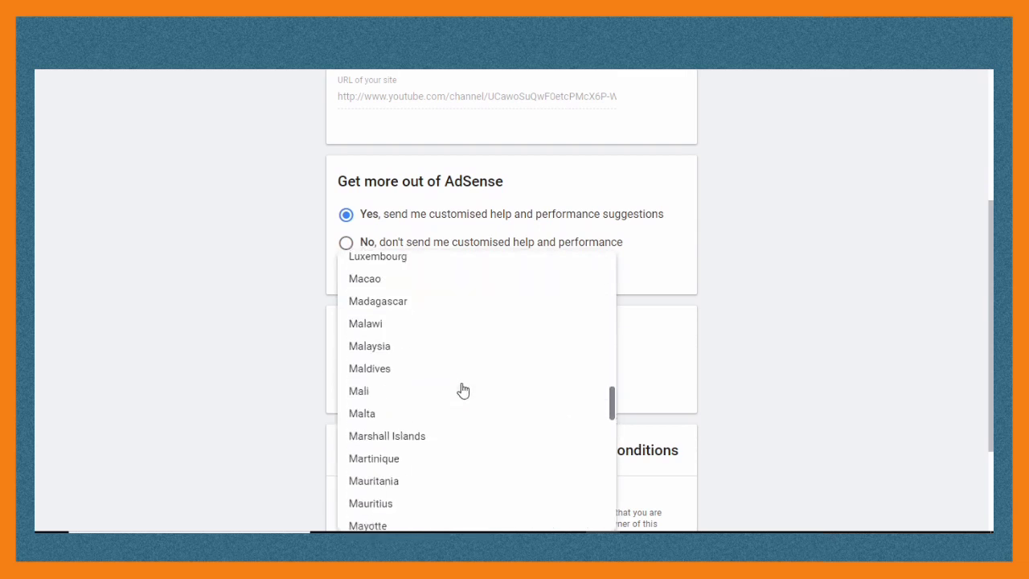
scroll(463, 389, "down", 20)
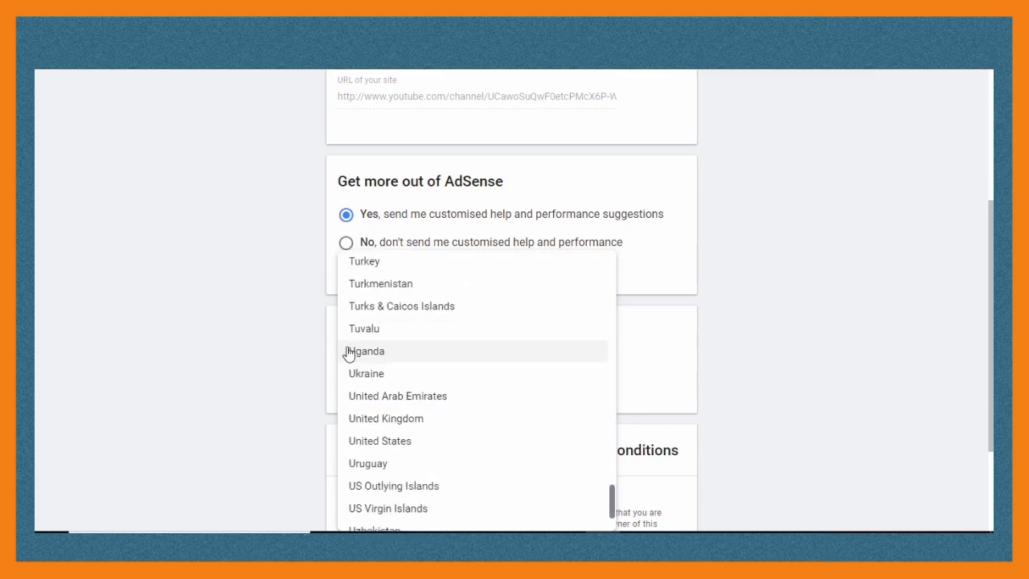
left_click(347, 352)
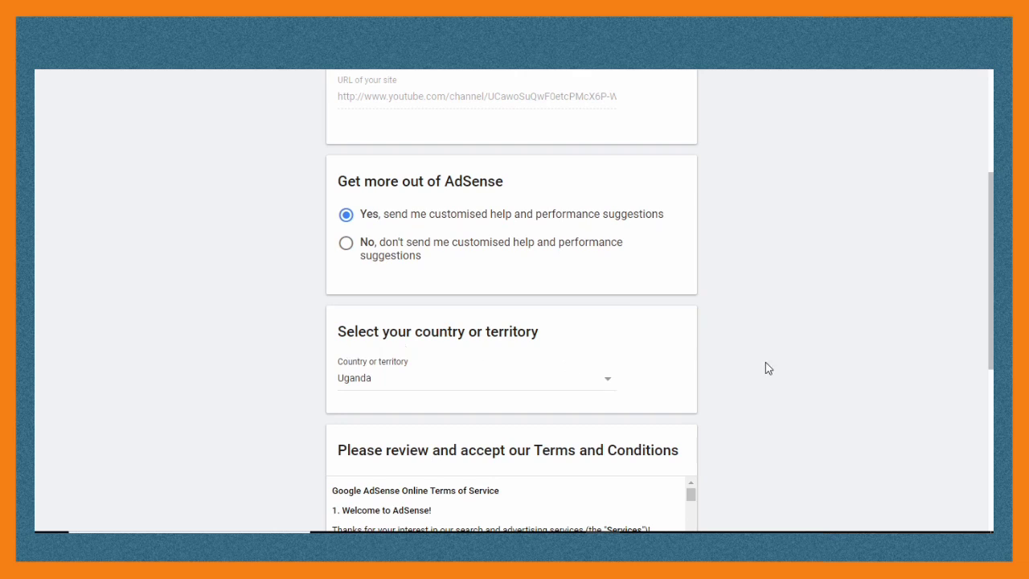
- Accept the AdSense terms and conditions and create the account
scroll(768, 369, "down", 3)
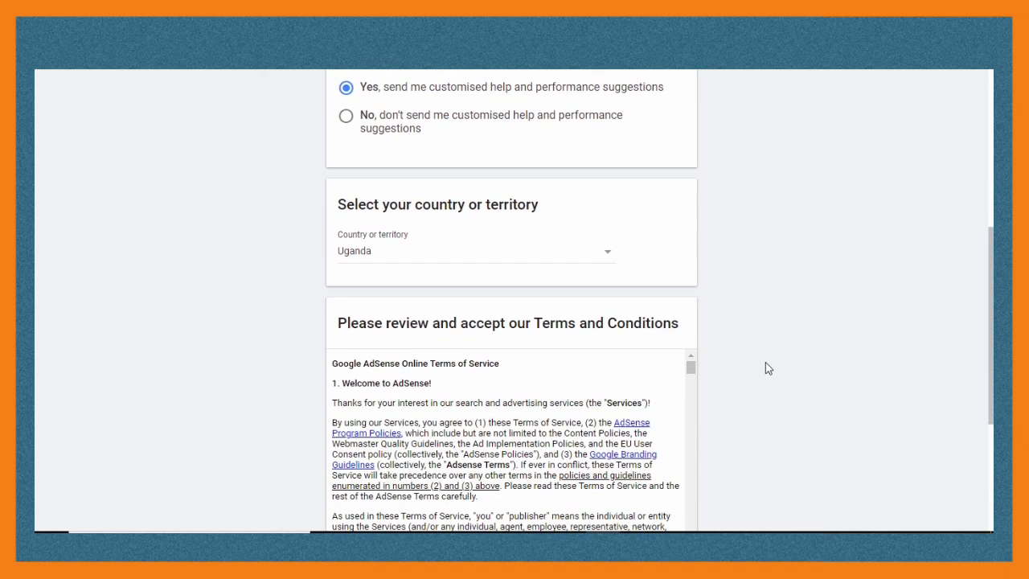
scroll(765, 368, "down", 2)
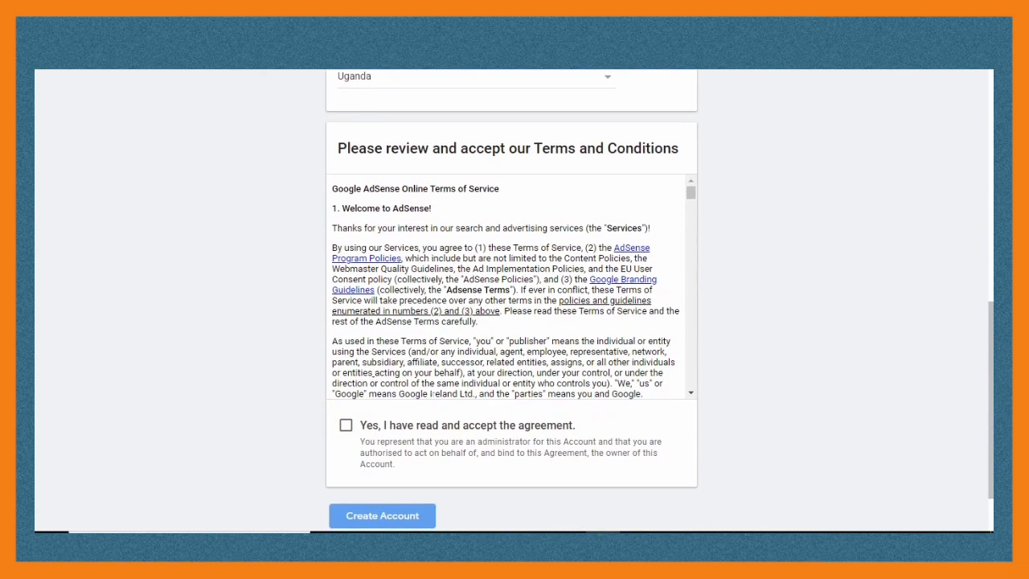
left_click(352, 429)
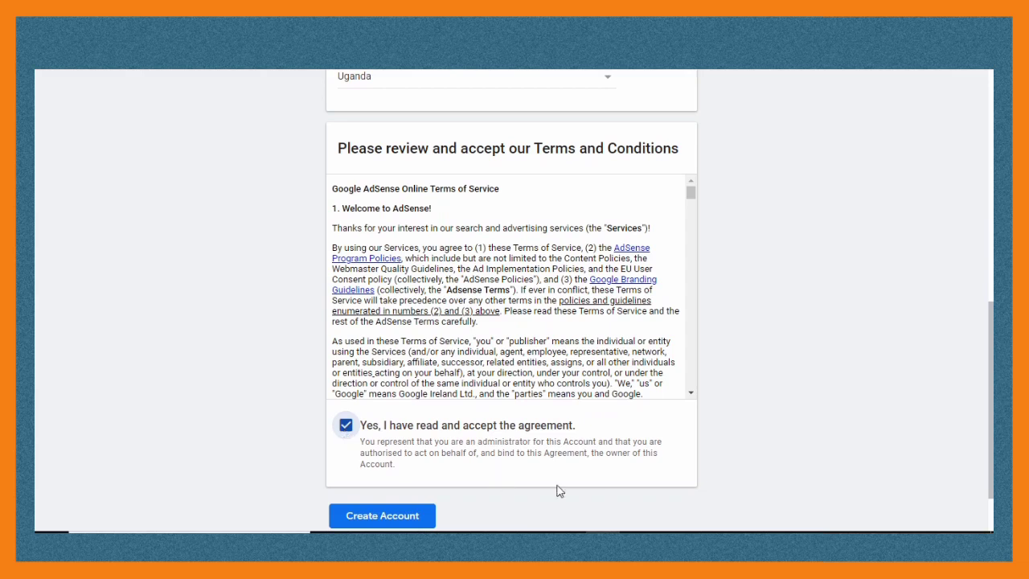
left_click(393, 518)
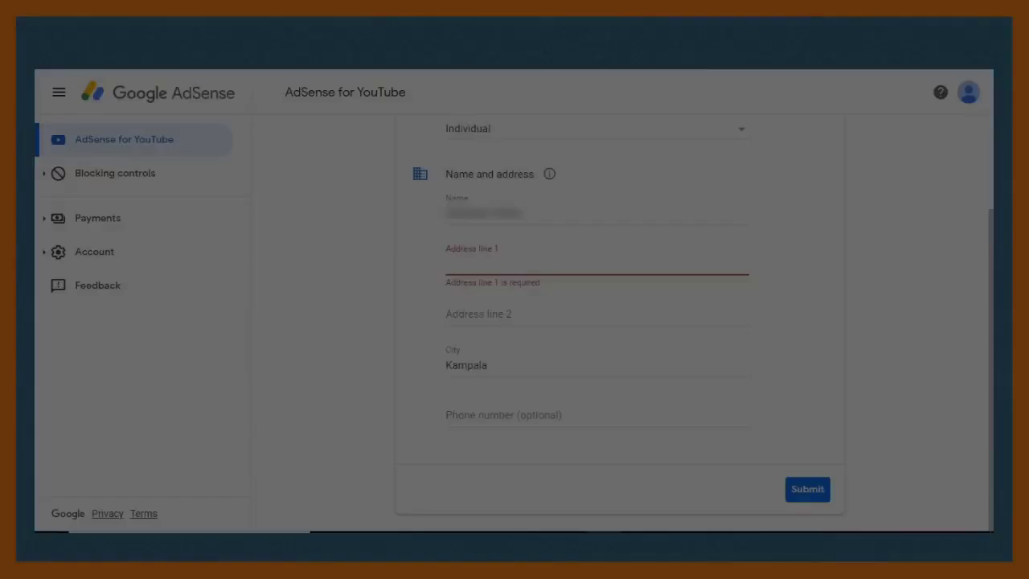
- Enter the street address, city and country in the two address lines and submit
left_click(482, 264)
type("East Africa")
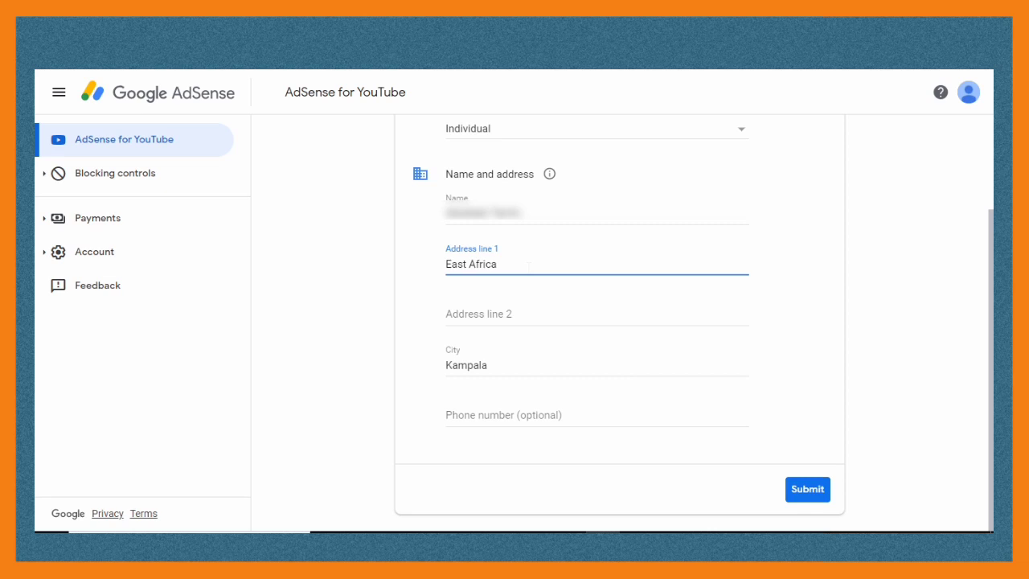
key("Tab")
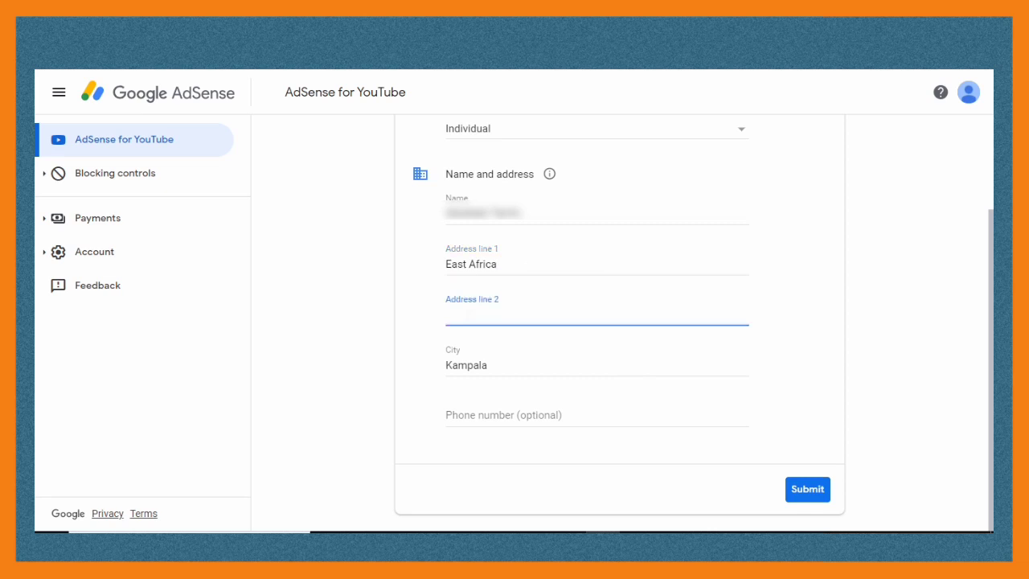
type("mpala, Uganda")
left_click(810, 492)
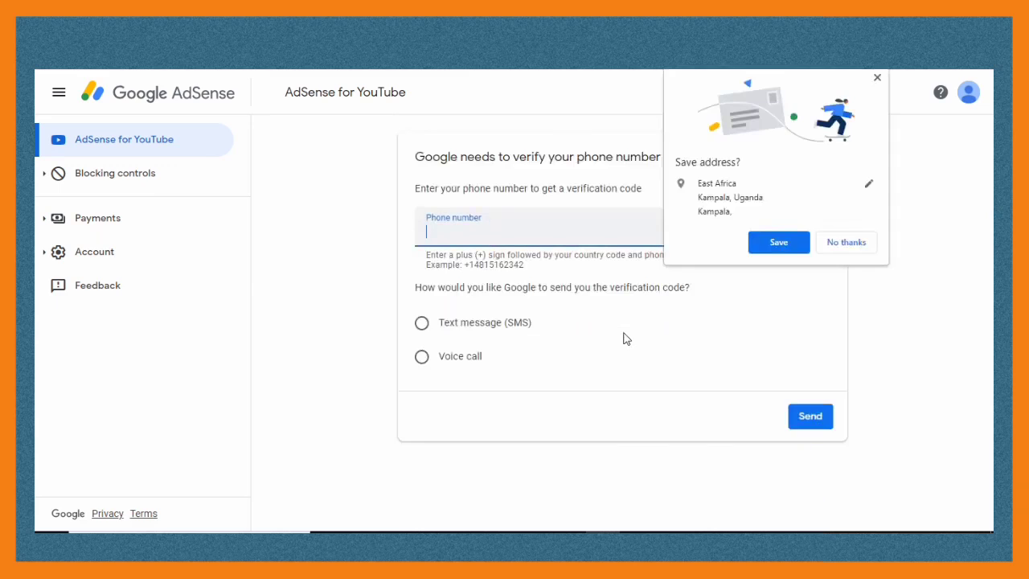
- Decline saving the address, verify the phone number via SMS code, and redirect to YouTube
left_click(848, 245)
key("ctrl+v")
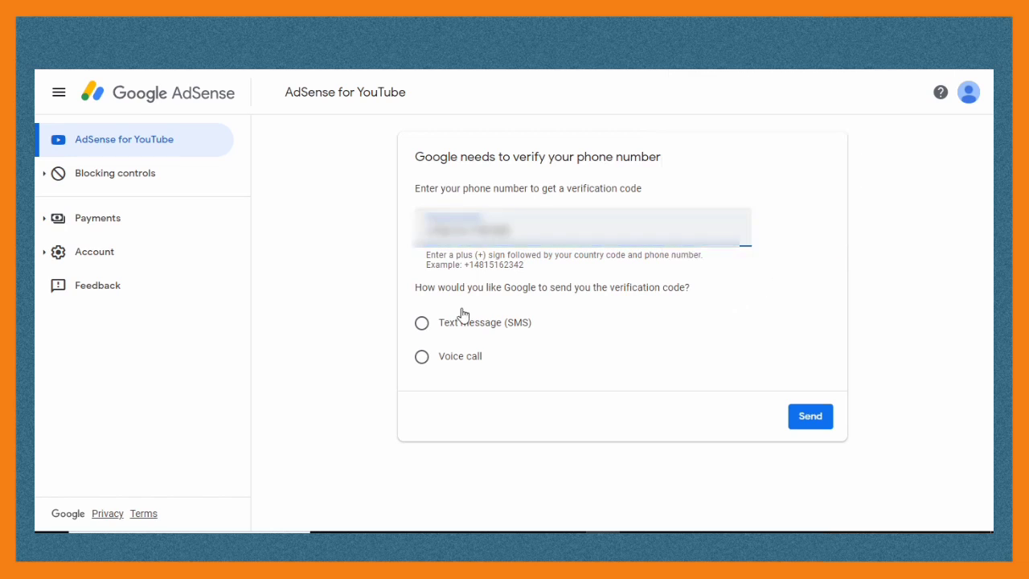
left_click(423, 322)
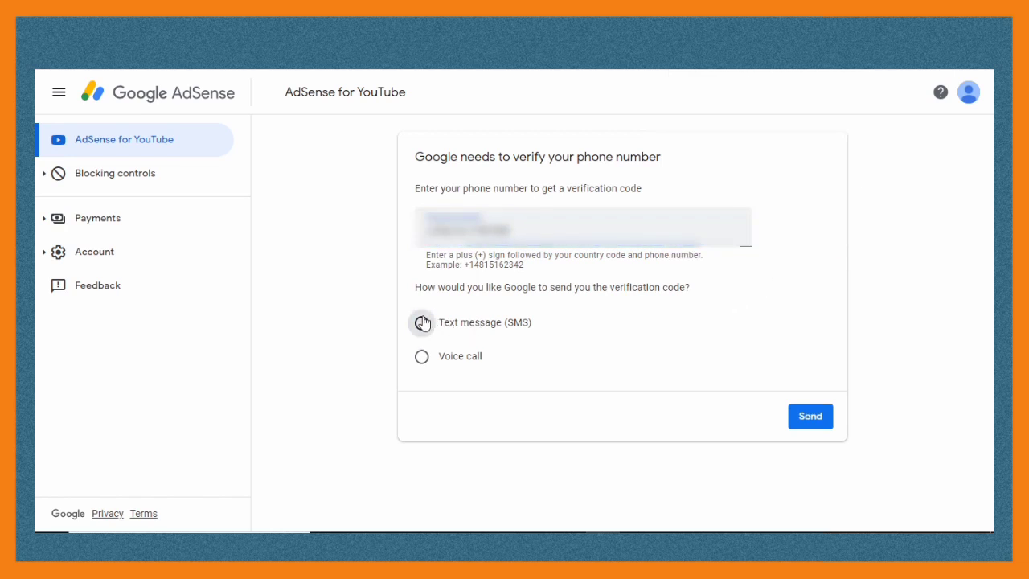
left_click(808, 418)
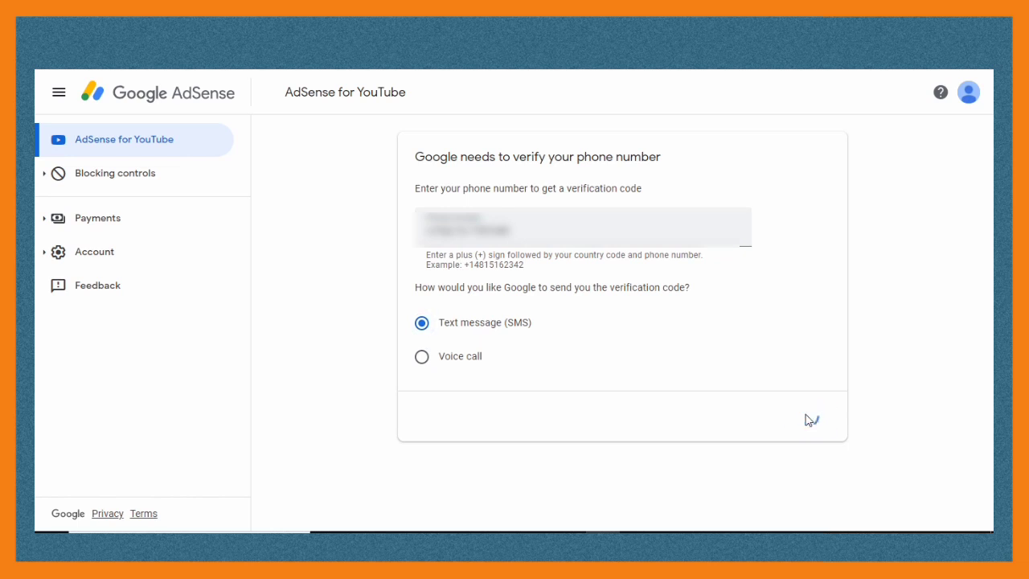
type("123456")
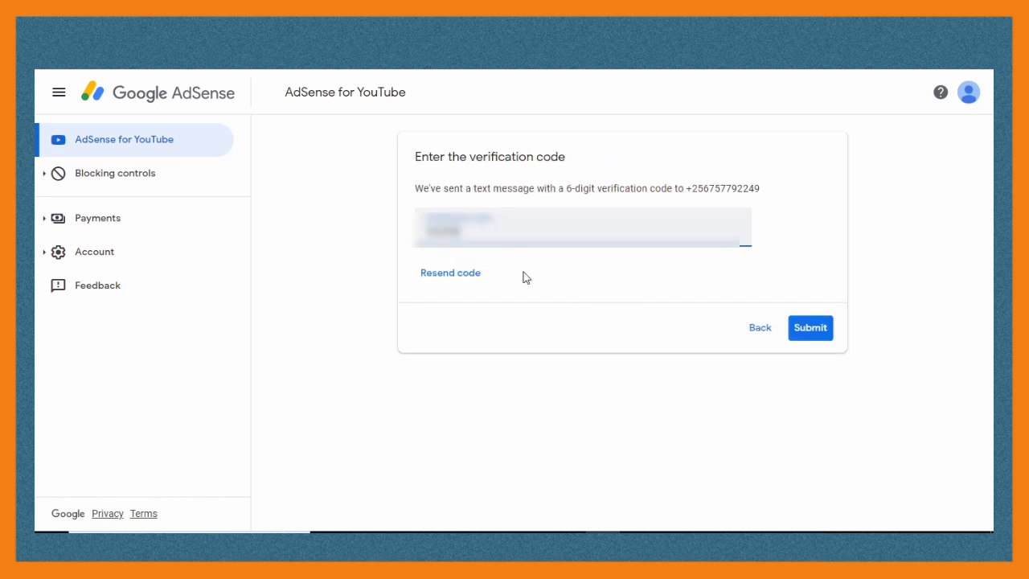
left_click(799, 328)
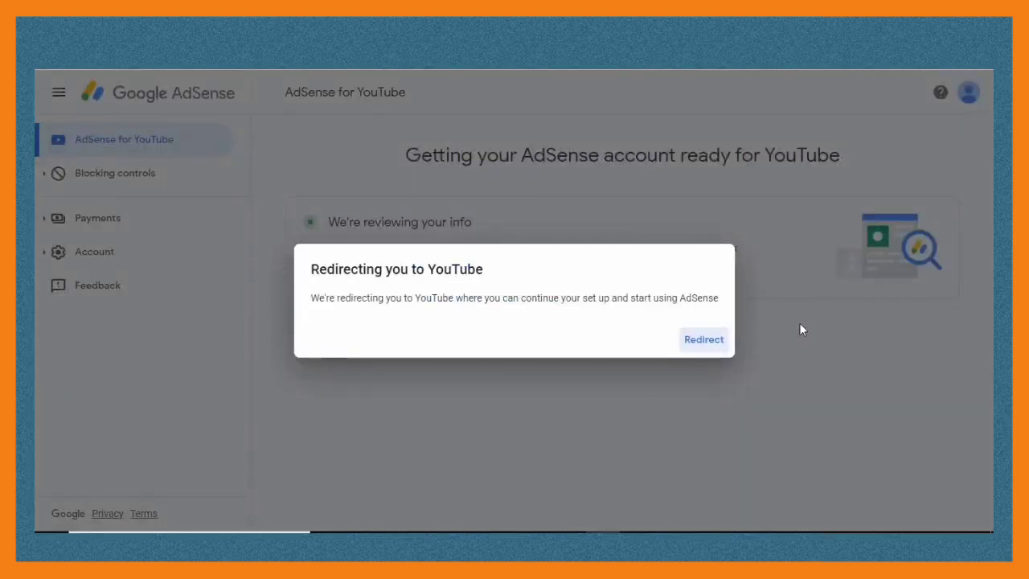
left_click(710, 343)
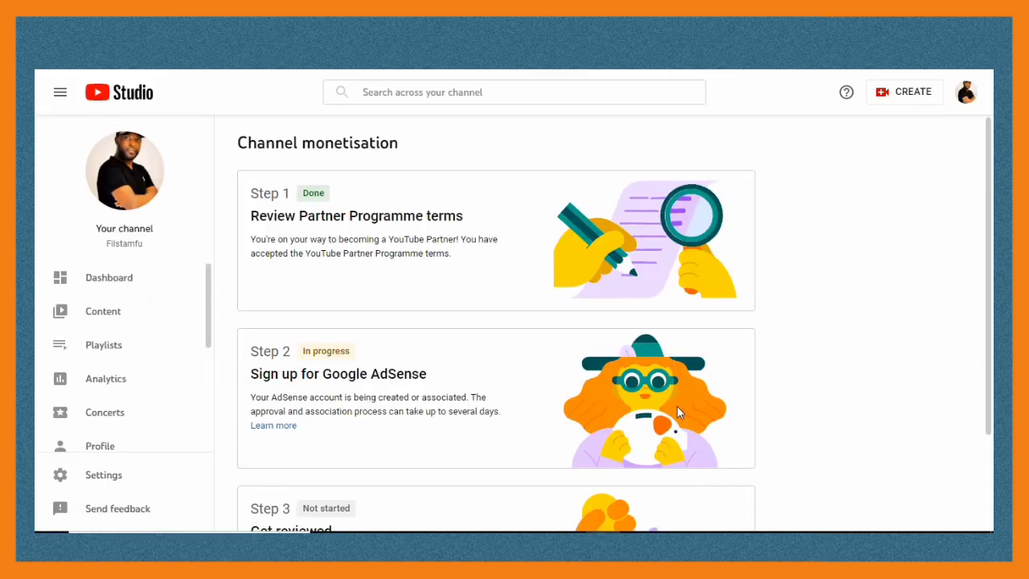
- Scroll the Monetisation page to confirm Step 2 shows Done and Step 3 is in progress
scroll(758, 416, "down", 2)
scroll(758, 416, "up", 2)
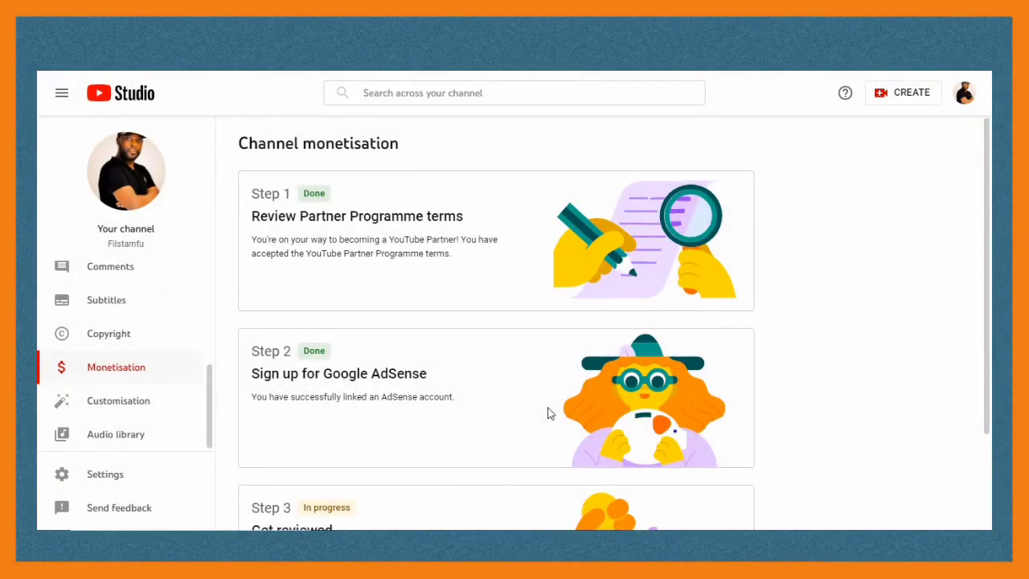
scroll(550, 413, "down", 2)
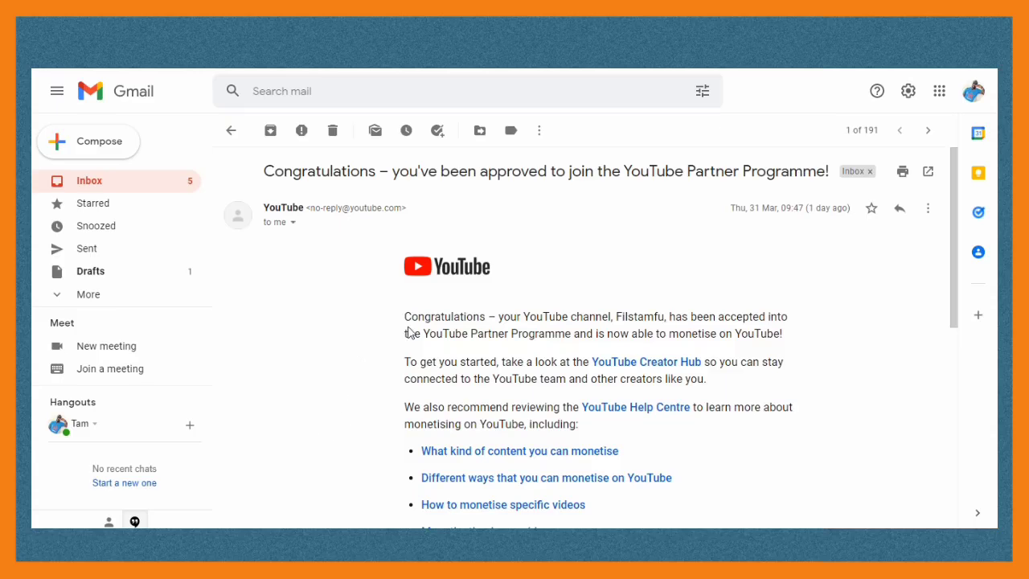
- Scroll through the Partner Programme approval email to the footer and back up
scroll(577, 419, "down", 3)
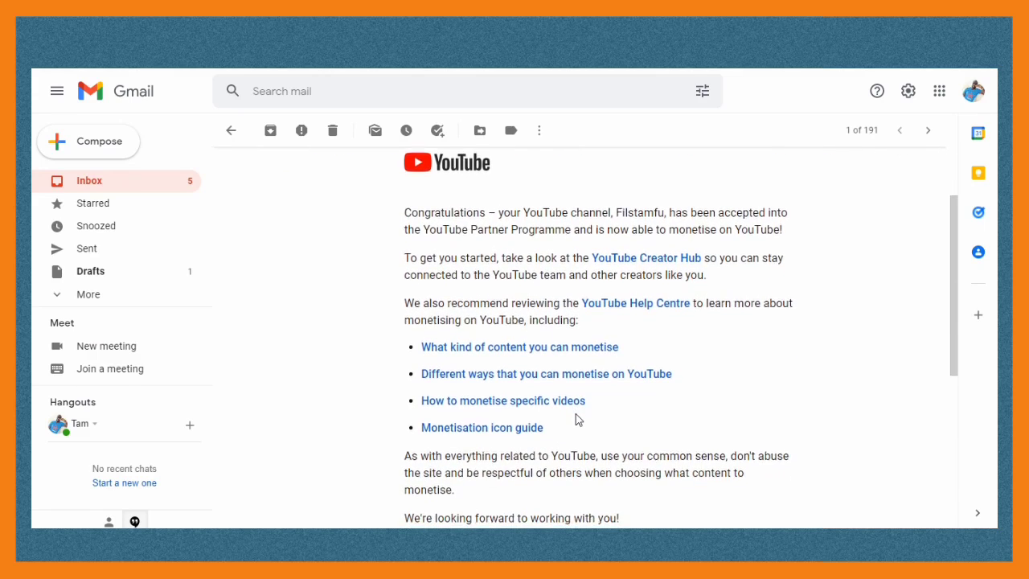
scroll(576, 419, "down", 3)
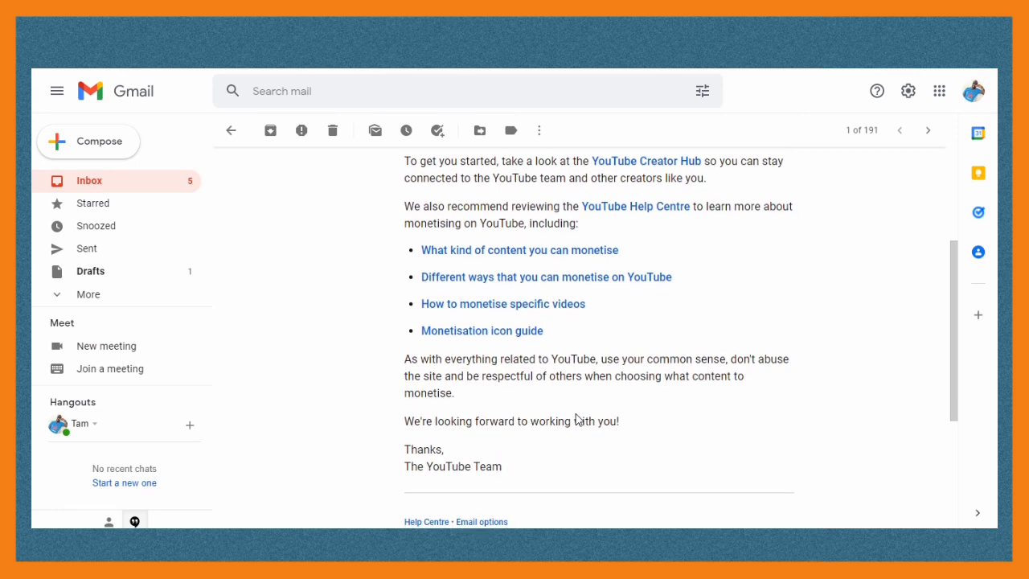
scroll(541, 420, "down", 4)
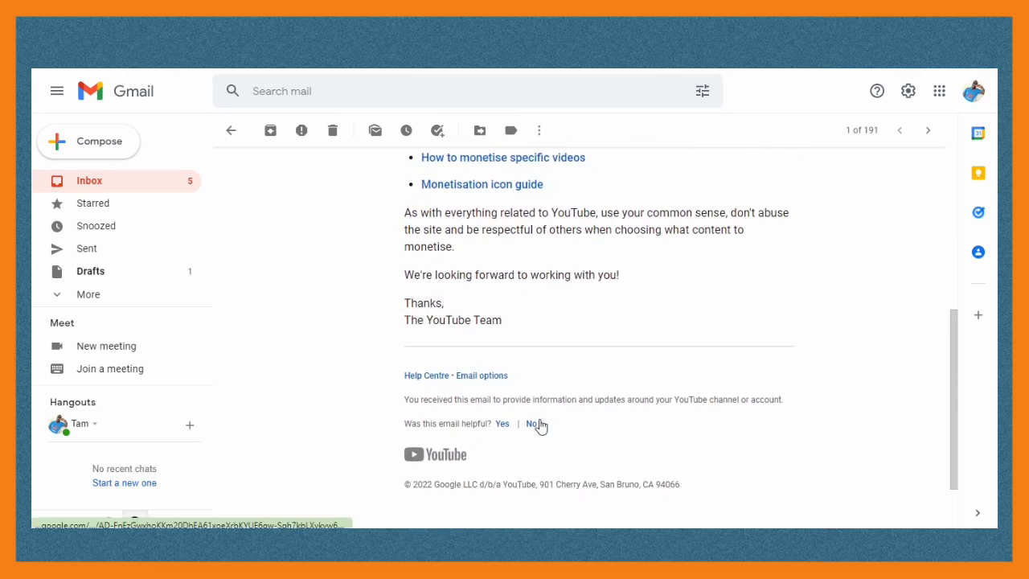
scroll(541, 425, "up", 3)
scroll(542, 424, "up", 2)
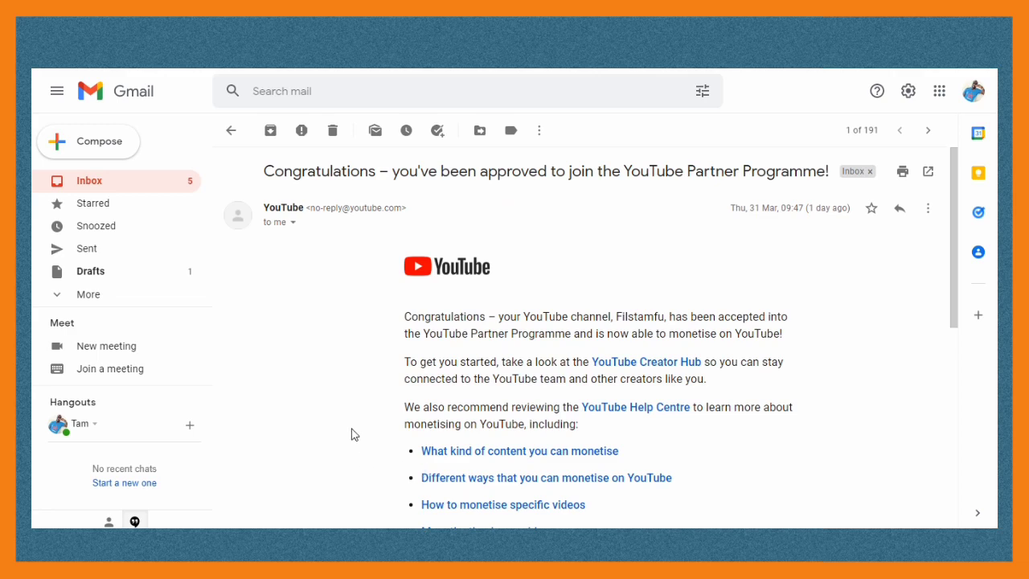
scroll(351, 434, "down", 3)
scroll(351, 434, "up", 3)
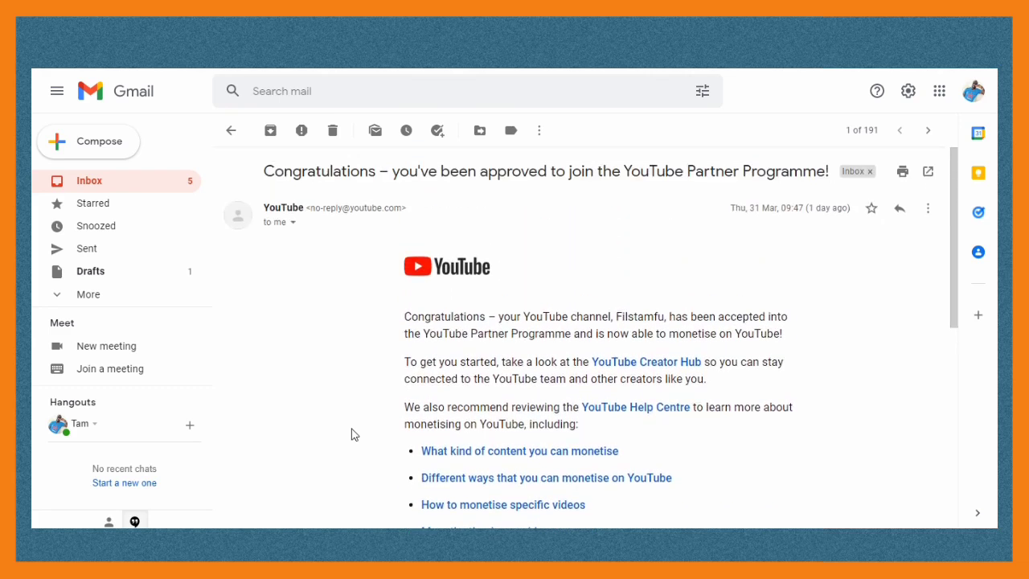